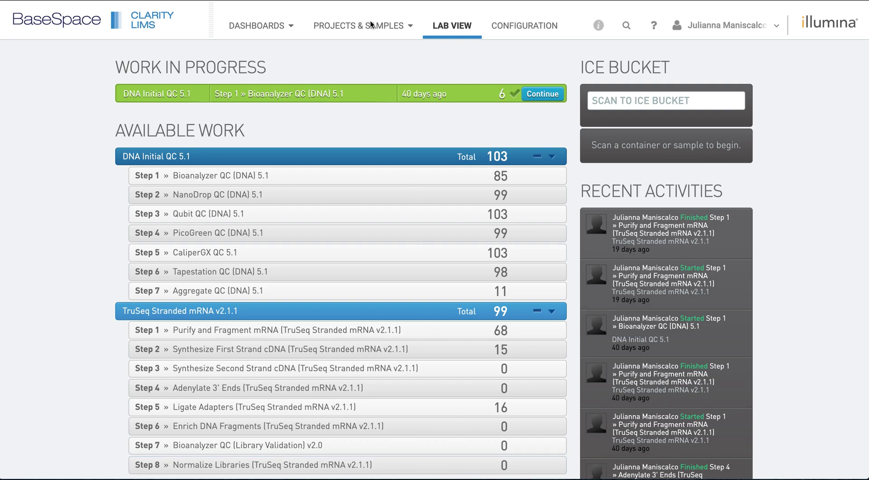
Create and save project JM_Test_02August2021 with account Administrative Lab and client API Access
{"action": "left_click", "coordinate": [354, 27]}
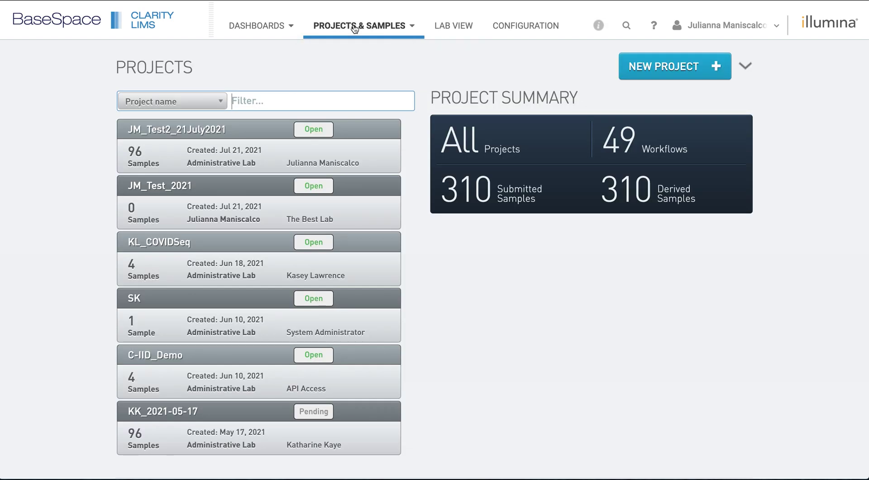
{"action": "left_click", "coordinate": [691, 66]}
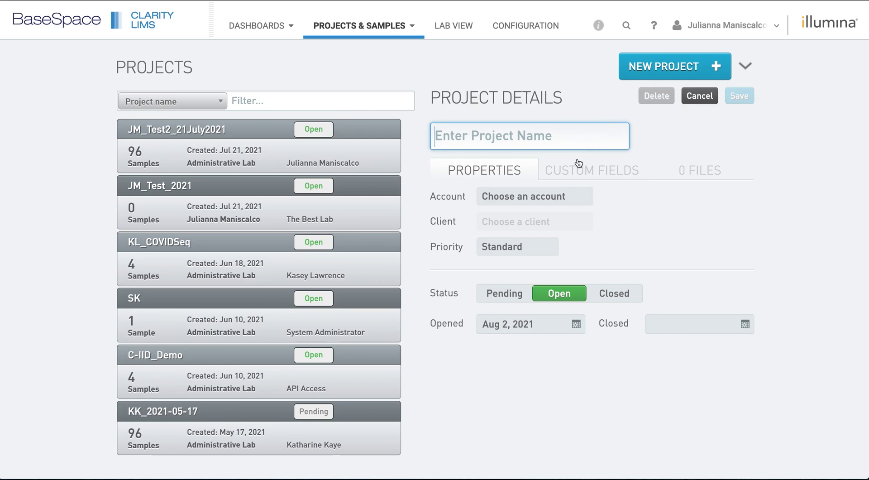
{"action": "type", "text": "JM_Test_02August2021"}
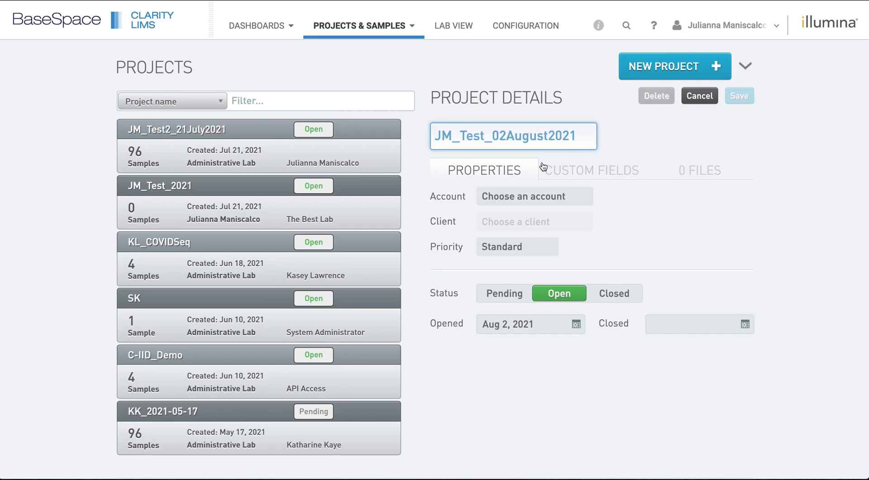
{"action": "left_click", "coordinate": [579, 197]}
{"action": "left_click", "coordinate": [565, 209]}
{"action": "left_click", "coordinate": [564, 221]}
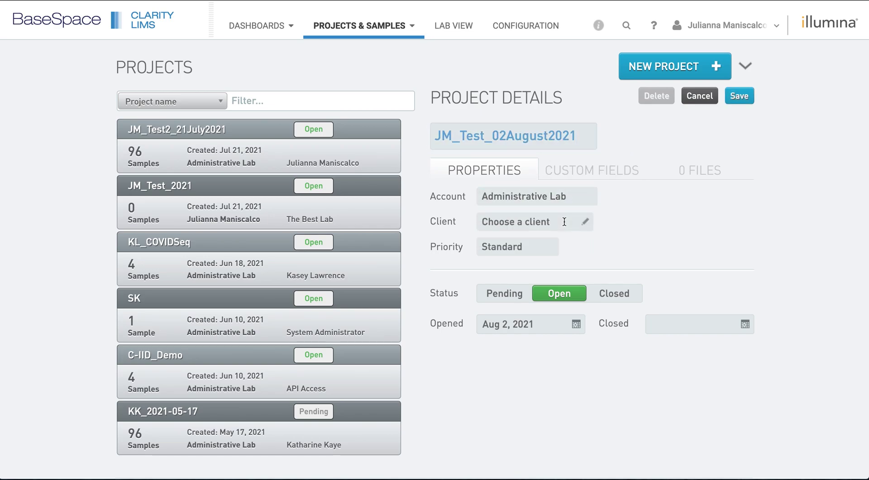
{"action": "left_click", "coordinate": [559, 244]}
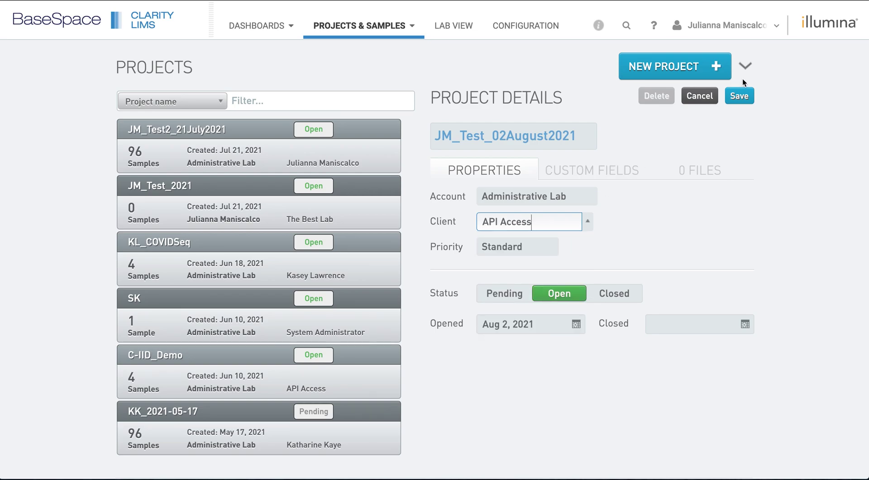
{"action": "left_click", "coordinate": [743, 92]}
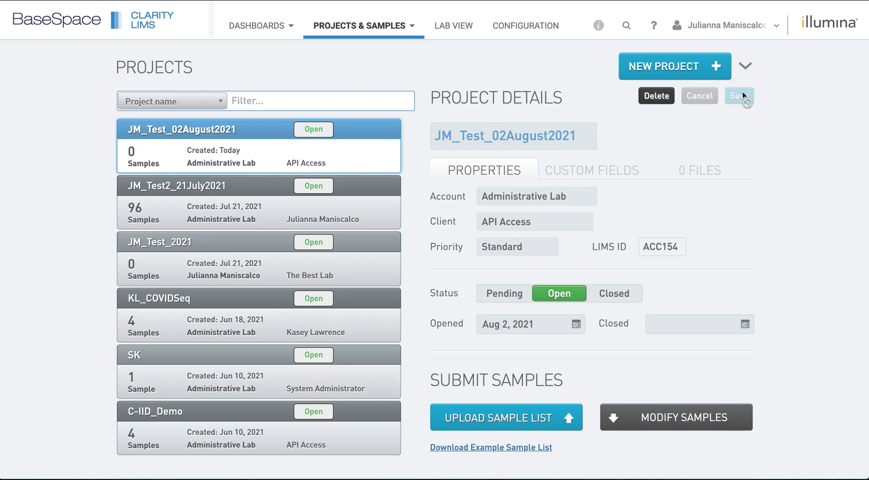
Download the example sample list spreadsheet, dismiss the session error, and open the downloaded .xlsx
{"action": "scroll", "coordinate": [669, 234], "scroll_direction": "down", "scroll_amount": 3}
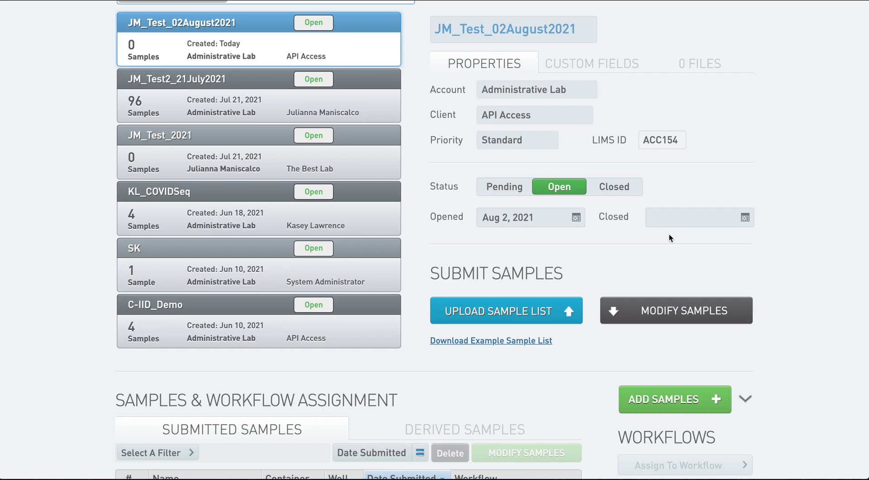
{"action": "left_click", "coordinate": [538, 342]}
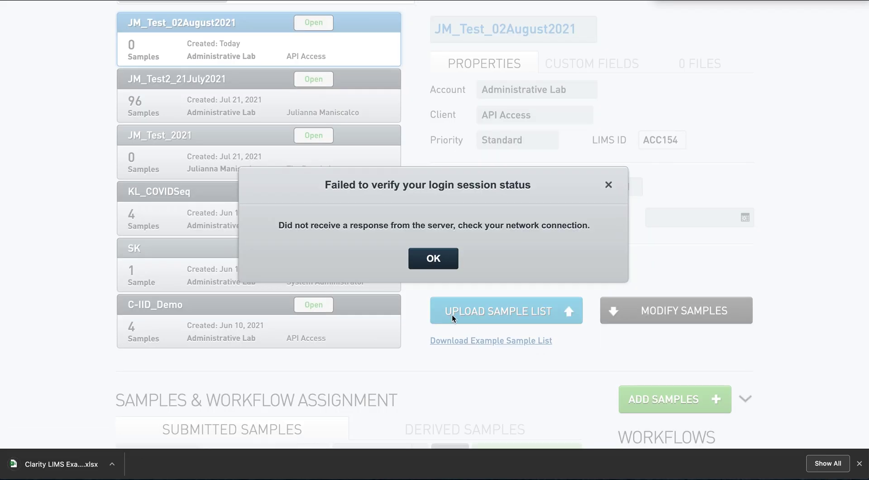
{"action": "left_click", "coordinate": [419, 265]}
{"action": "left_click", "coordinate": [72, 464]}
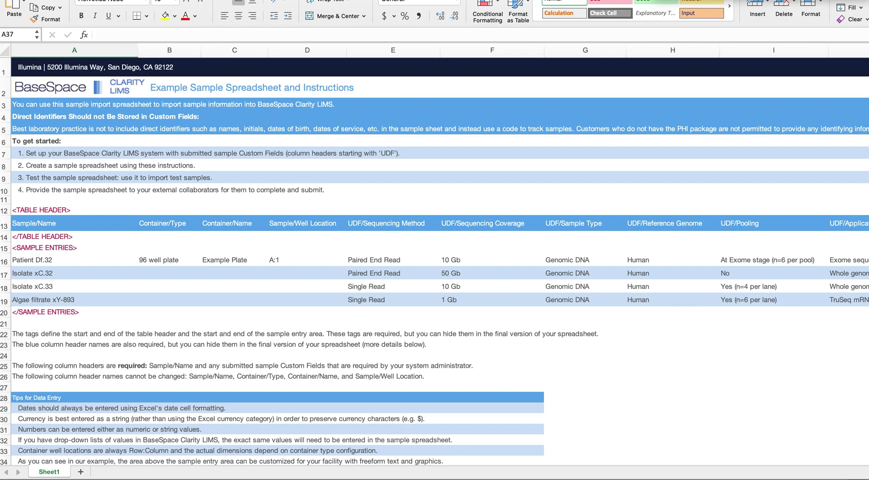
Select rows 12 and 14 holding the TABLE HEADER opening and closing tags
{"action": "left_click", "coordinate": [5, 209]}
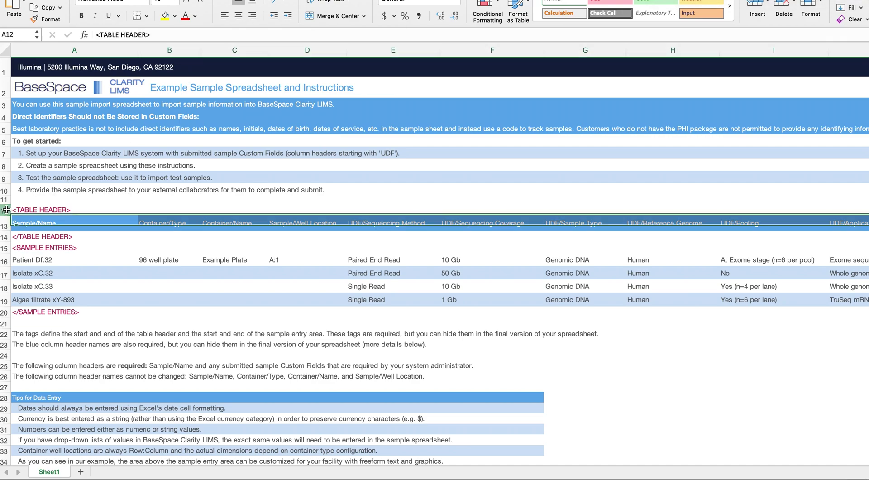
{"action": "left_click", "coordinate": [4, 237]}
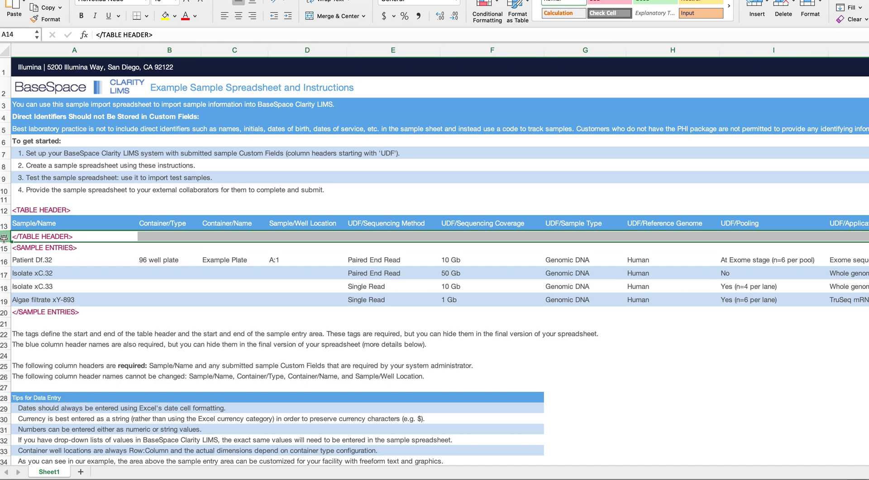
{"action": "left_click", "coordinate": [74, 50]}
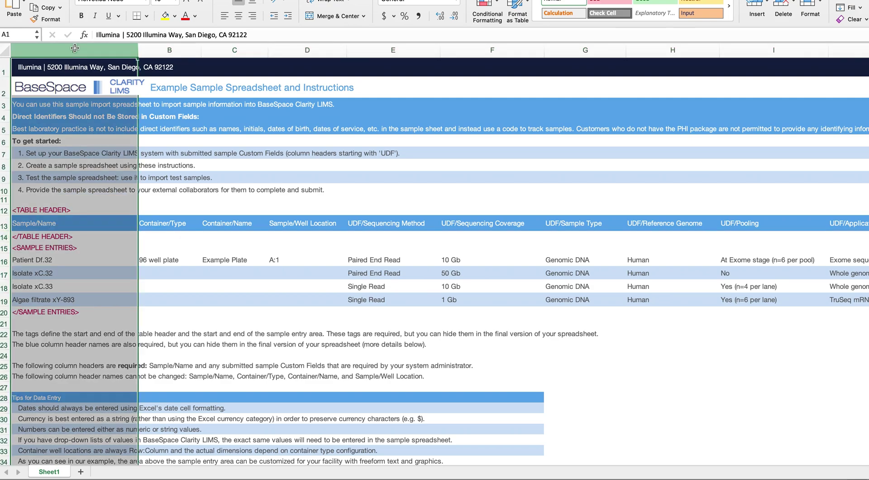
{"action": "left_click_drag", "start_coordinate": [309, 49], "coordinate": [310, 48]}
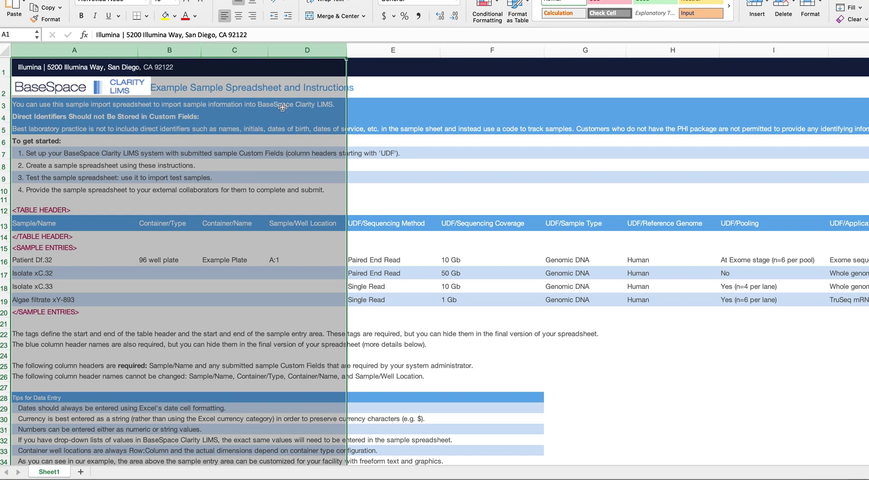
{"action": "left_click", "coordinate": [376, 49]}
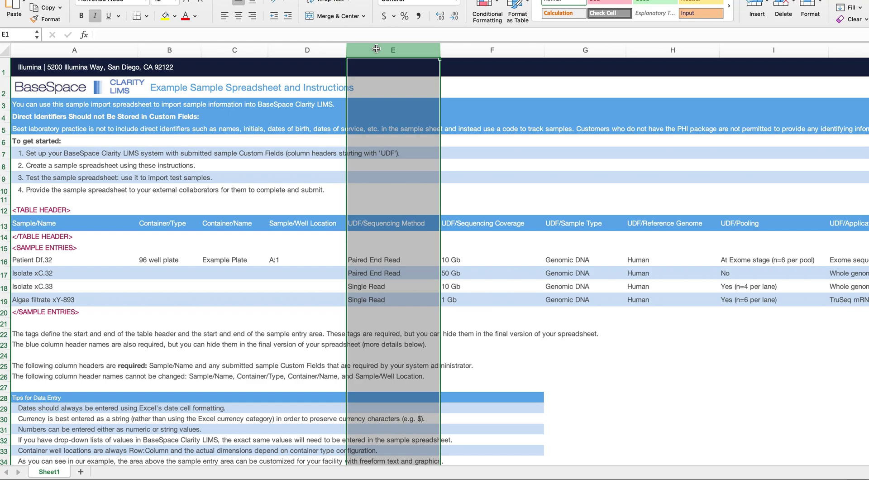
{"action": "left_click", "coordinate": [189, 212]}
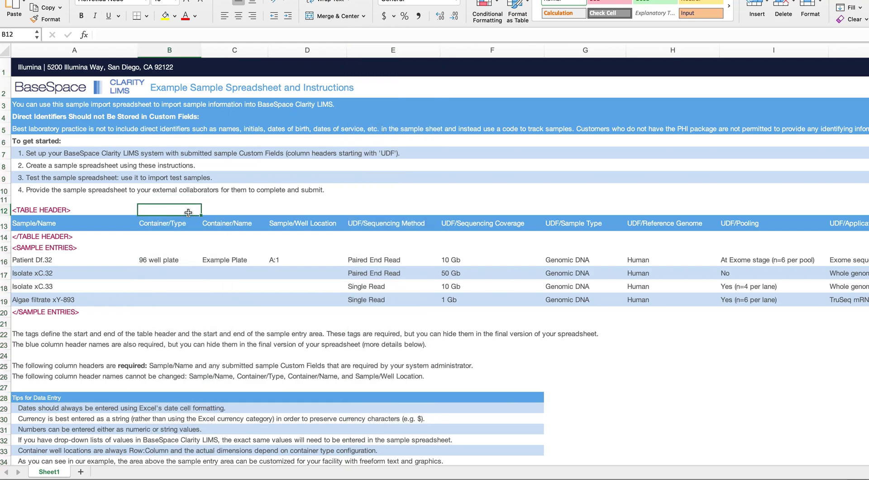
Select rows 15 and 20 holding the SAMPLE ENTRIES opening and closing tags
{"action": "left_click", "coordinate": [4, 249]}
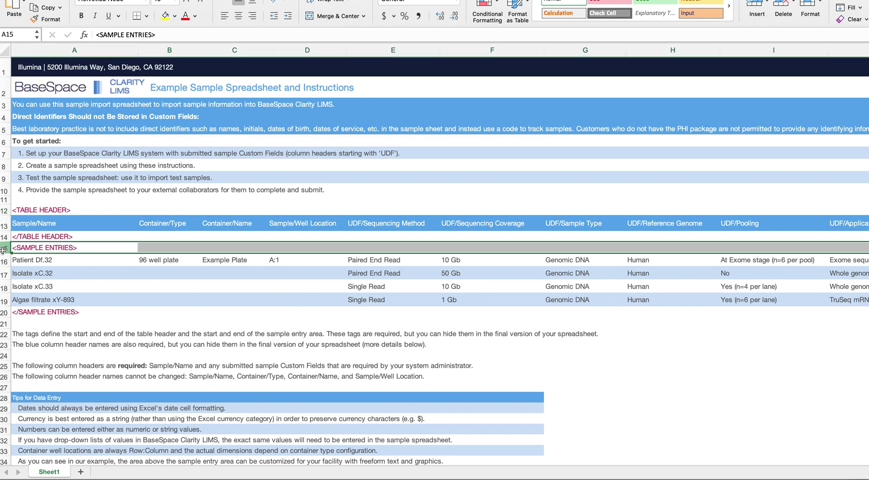
{"action": "left_click", "coordinate": [6, 312]}
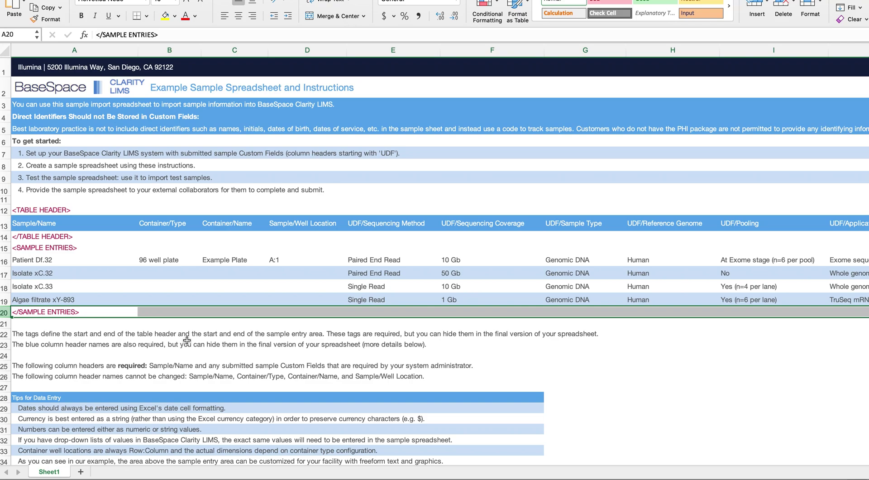
Copy container type 96 well plate from B16 into B17:B19
{"action": "left_click", "coordinate": [176, 261]}
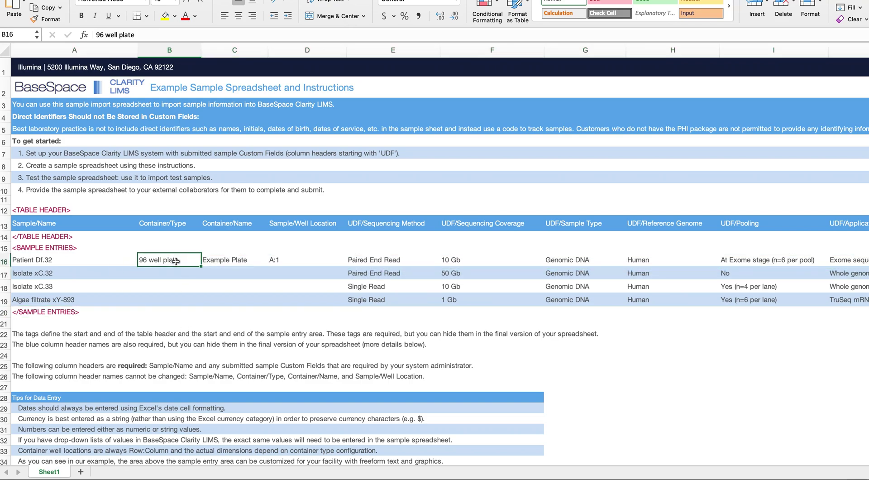
{"action": "key", "text": "ctrl+c"}
{"action": "left_click_drag", "start_coordinate": [176, 273], "coordinate": [175, 299]}
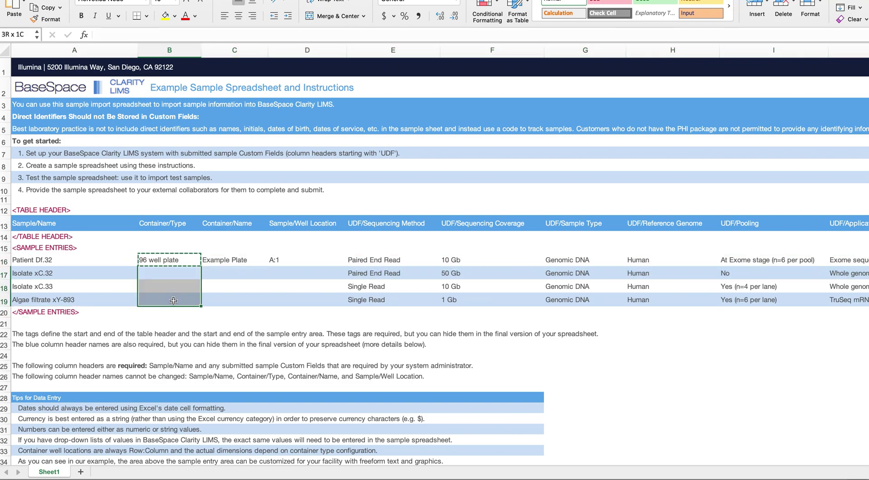
{"action": "key", "text": "ctrl+v"}
Set container name Example Plate 01 in C16 and copy it to C17:C19
{"action": "left_click", "coordinate": [225, 261]}
{"action": "type", "text": "E"}
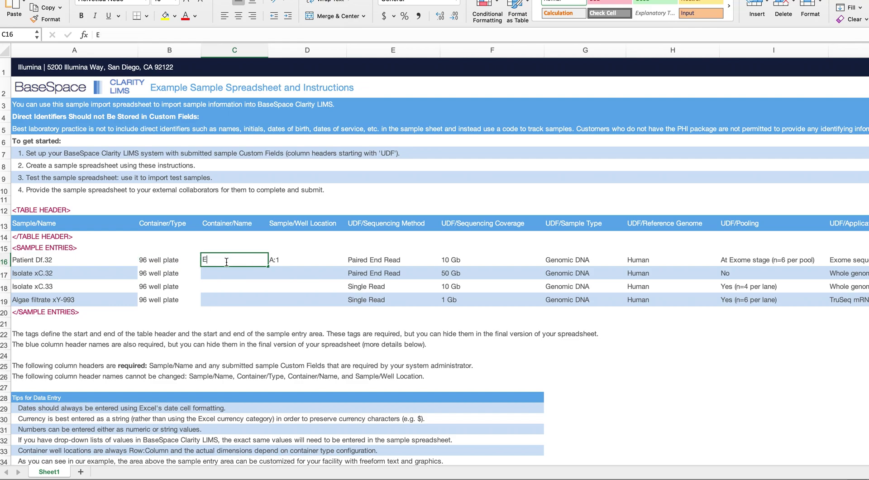
{"action": "type", "text": "xample Plate "}
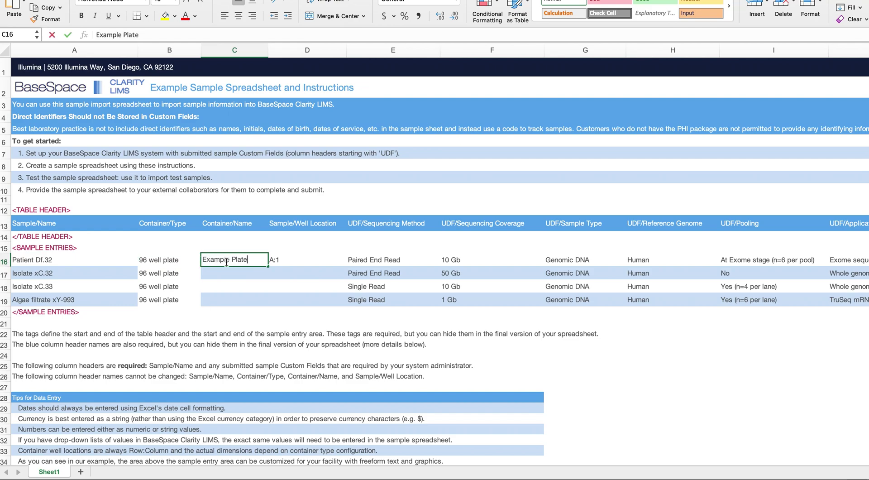
{"action": "type", "text": "01"}
{"action": "key", "text": "Return"}
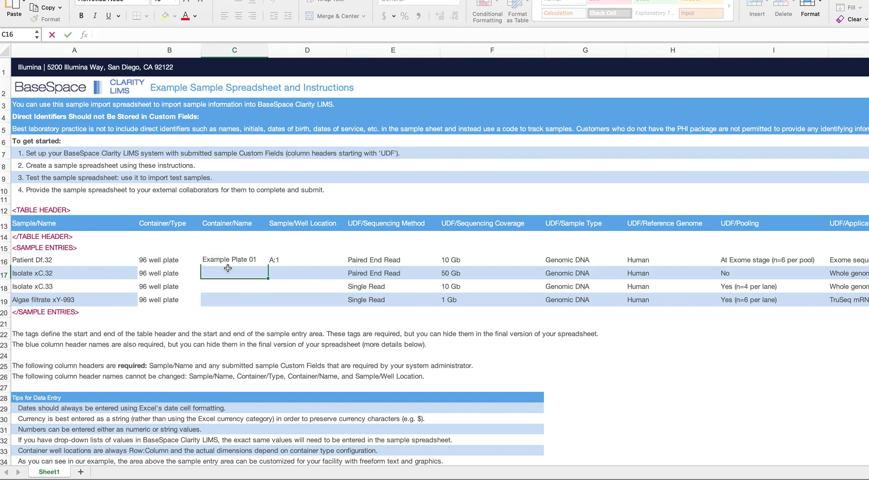
{"action": "left_click", "coordinate": [228, 259]}
{"action": "key", "text": "ctrl+c"}
{"action": "left_click_drag", "start_coordinate": [228, 273], "coordinate": [229, 304]}
{"action": "key", "text": "ctrl+v"}
Enter well locations B:1, C:1 and D:1 for the second through fourth samples
{"action": "left_click", "coordinate": [285, 271]}
{"action": "type", "text": "B:1"}
{"action": "key", "text": "Return"}
{"action": "type", "text": "C:1"}
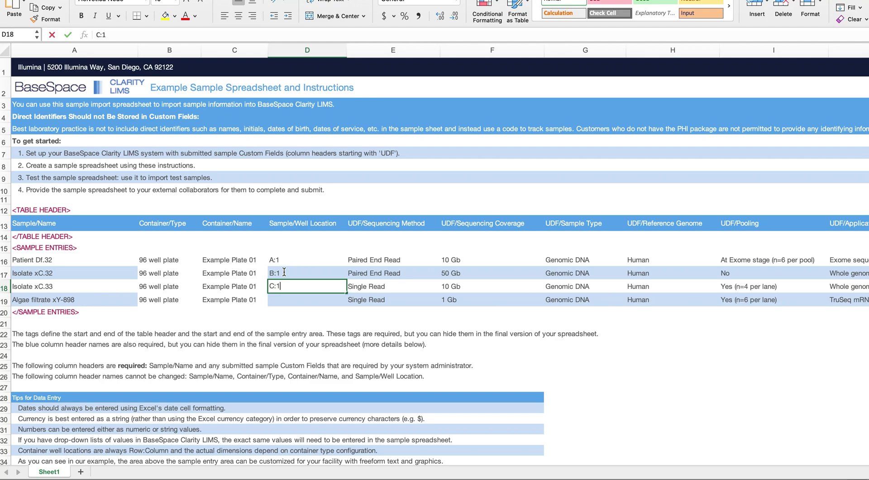
{"action": "key", "text": "Return"}
{"action": "type", "text": "D:1"}
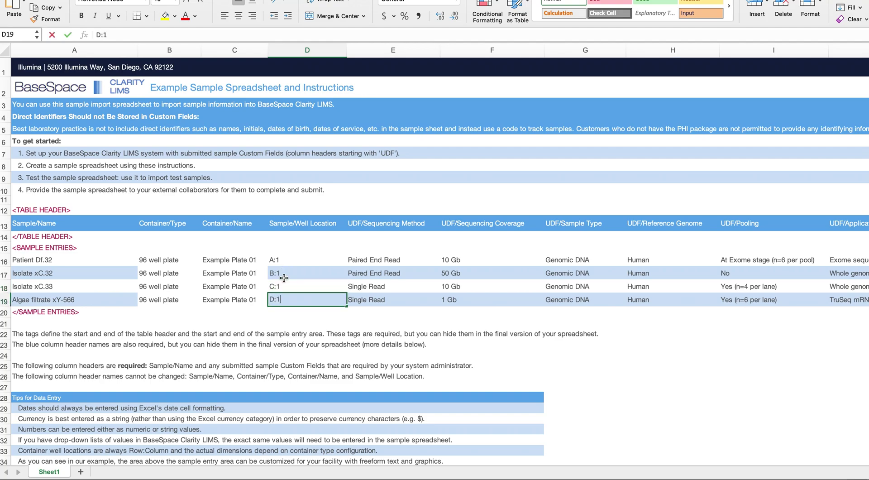
{"action": "left_click", "coordinate": [280, 324]}
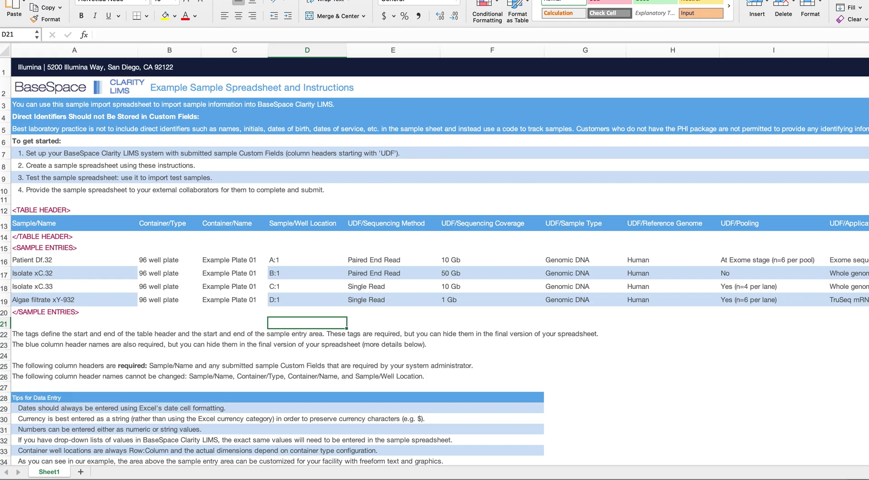
Return to the Clarity LIMS project page and dismiss the login session error
{"action": "key", "text": "super+Tab"}
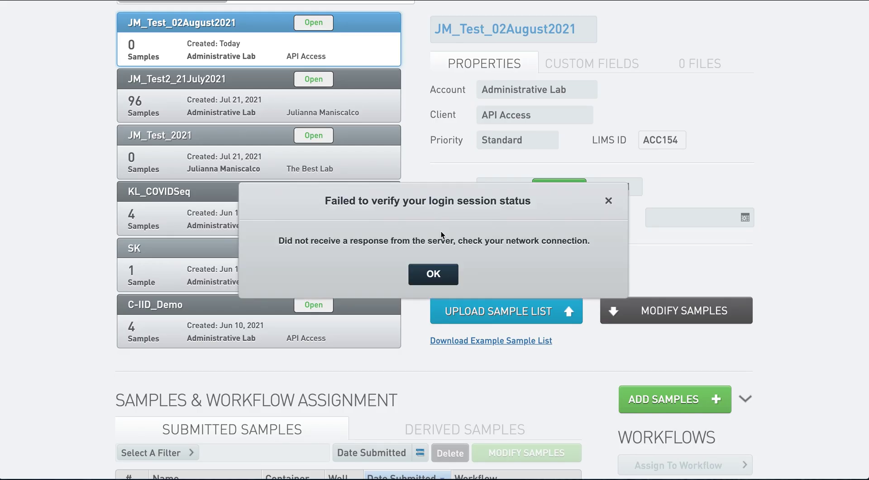
{"action": "left_click", "coordinate": [440, 272]}
{"action": "scroll", "coordinate": [539, 204], "scroll_direction": "up", "scroll_amount": 1}
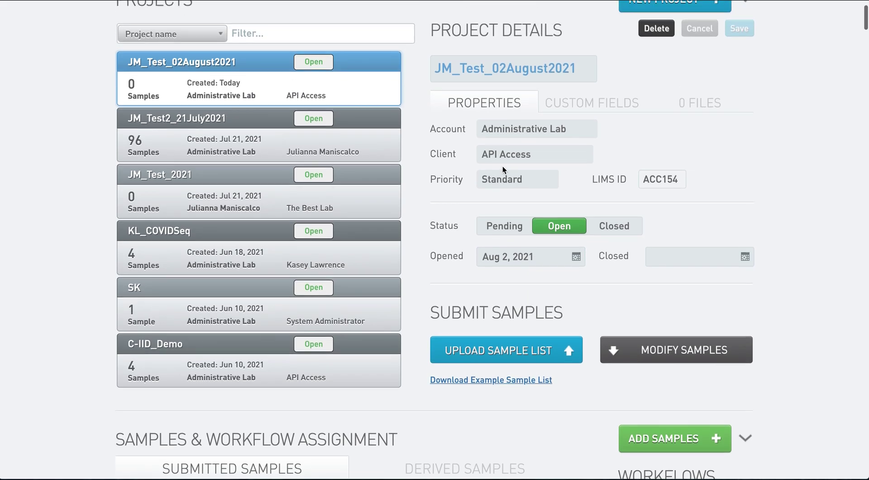
Upload the edited example sample sheet from Downloads and review the four submitted samples
{"action": "left_click", "coordinate": [489, 356]}
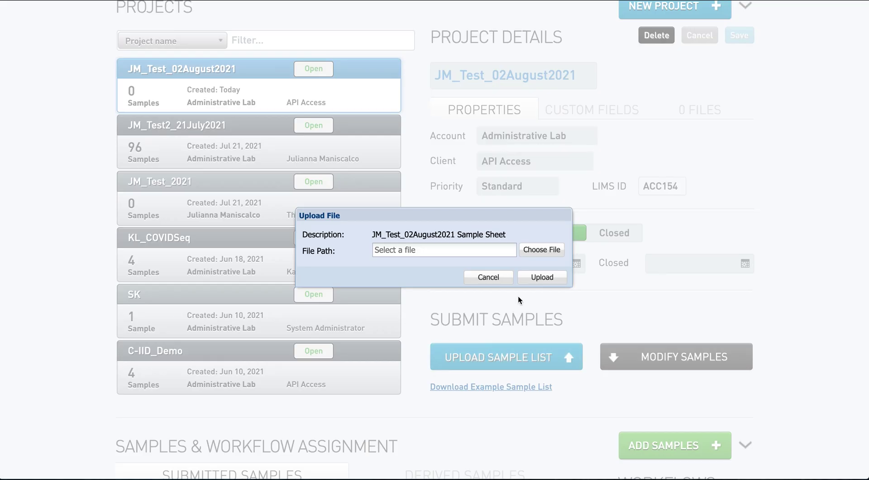
{"action": "left_click", "coordinate": [542, 251]}
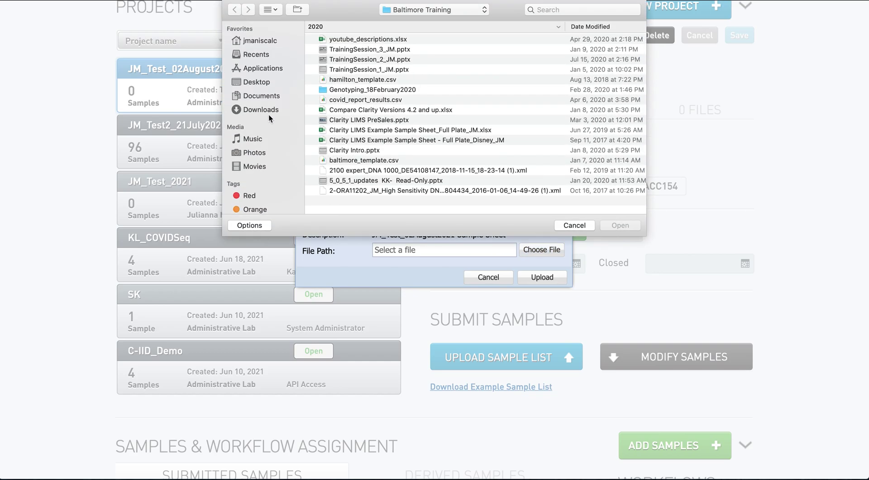
{"action": "left_click", "coordinate": [258, 111]}
{"action": "left_click", "coordinate": [361, 40]}
{"action": "double_click", "coordinate": [360, 39]}
{"action": "left_click", "coordinate": [547, 275]}
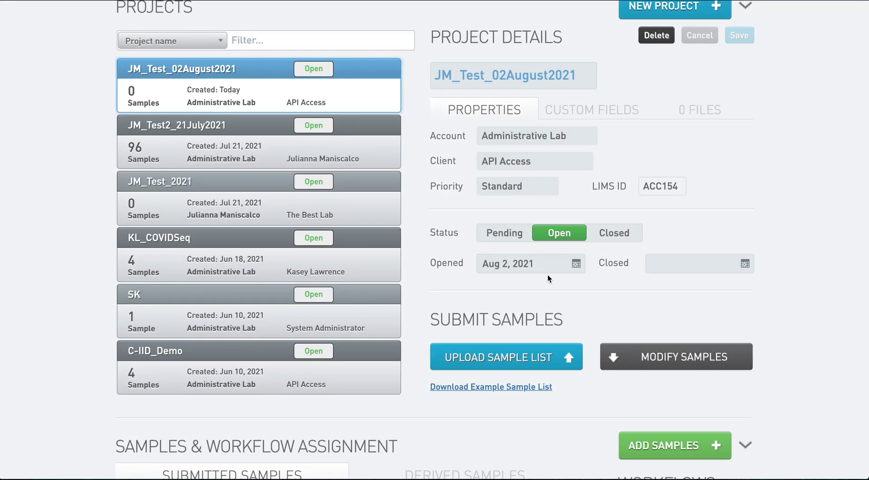
{"action": "scroll", "coordinate": [533, 403], "scroll_direction": "down", "scroll_amount": 3}
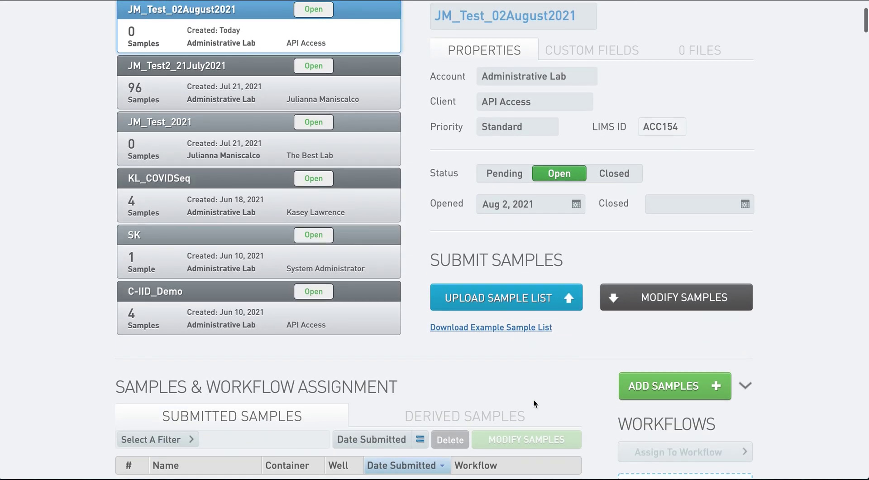
{"action": "scroll", "coordinate": [533, 399], "scroll_direction": "down", "scroll_amount": 1}
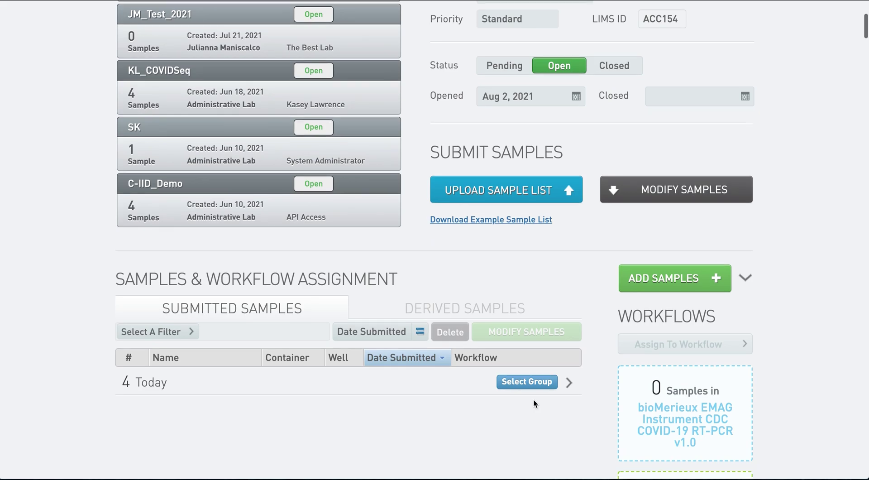